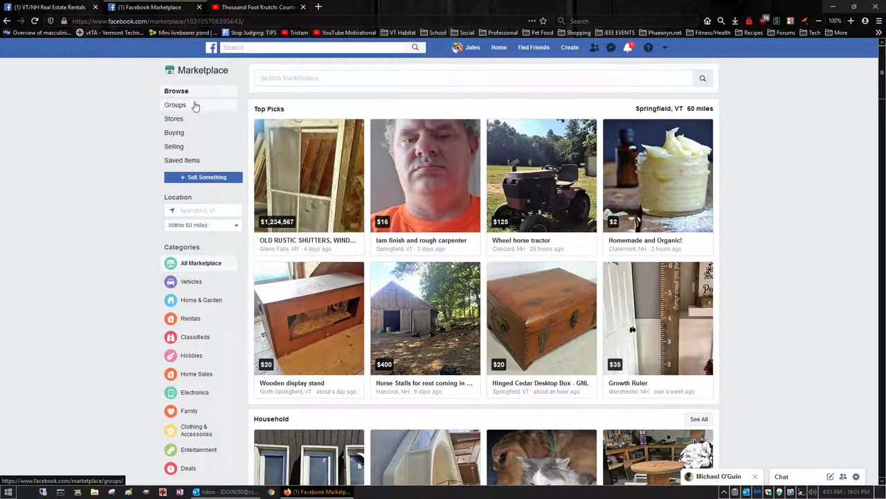
Choose Item for Sale in the What are you listing? chooser.
left_click(205, 179)
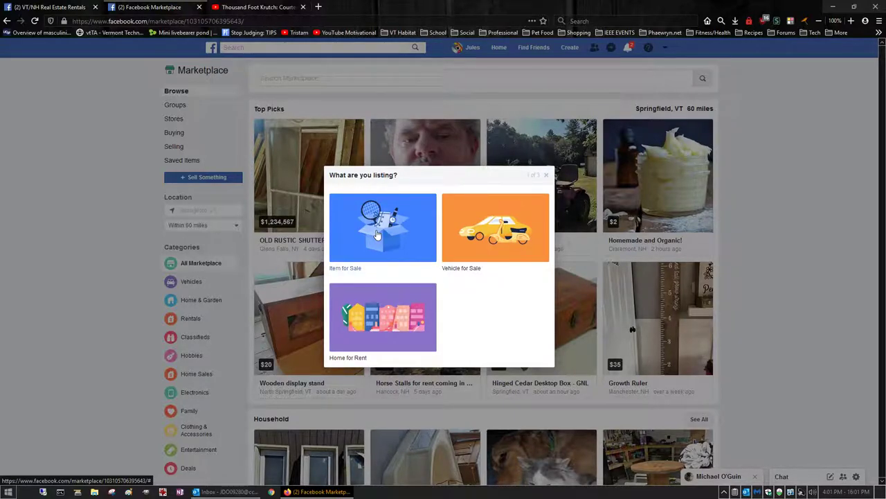
Set the listing category to Household and the title to 'my stuff'.
left_click(377, 235)
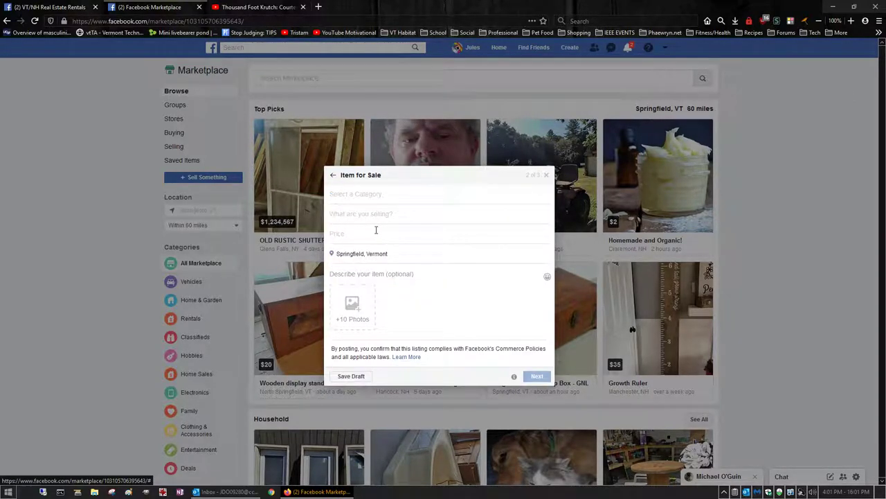
left_click(360, 195)
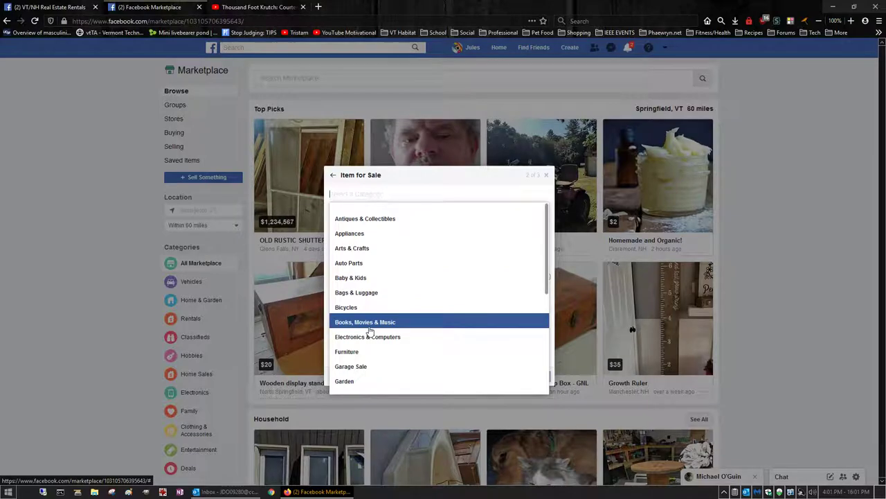
scroll(370, 331, "down", 3)
left_click(367, 302)
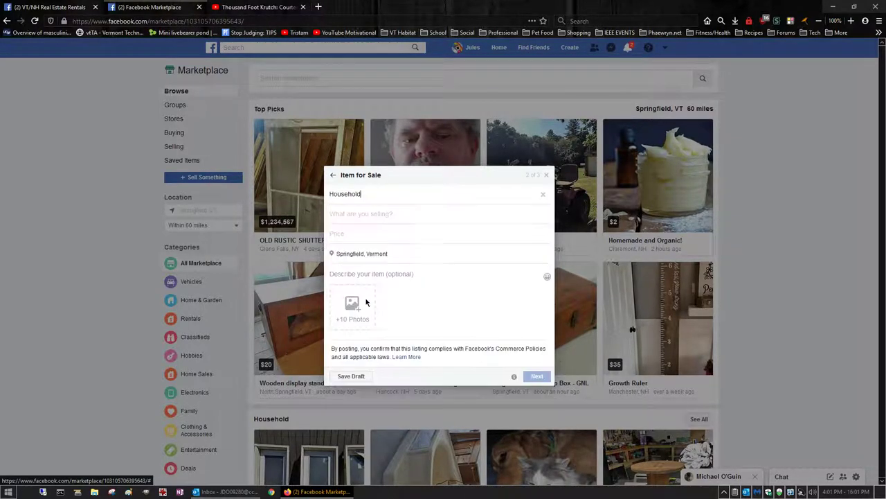
left_click(366, 214)
type("my s")
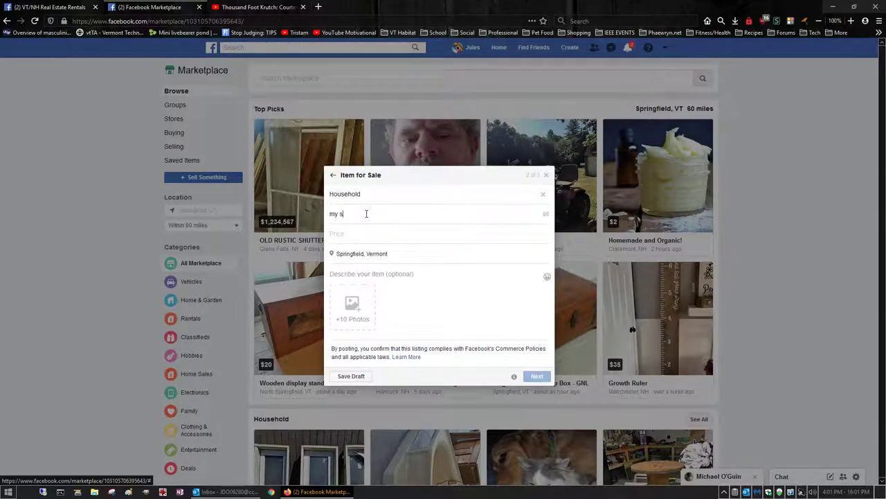
type("tuf")
type("f")
Add the description 'this is the junk I have for sa' and attach the 441ReinsmanLooseJawColtMullen.jpg photo, then move on to audience selection.
left_click(382, 273)
type("th")
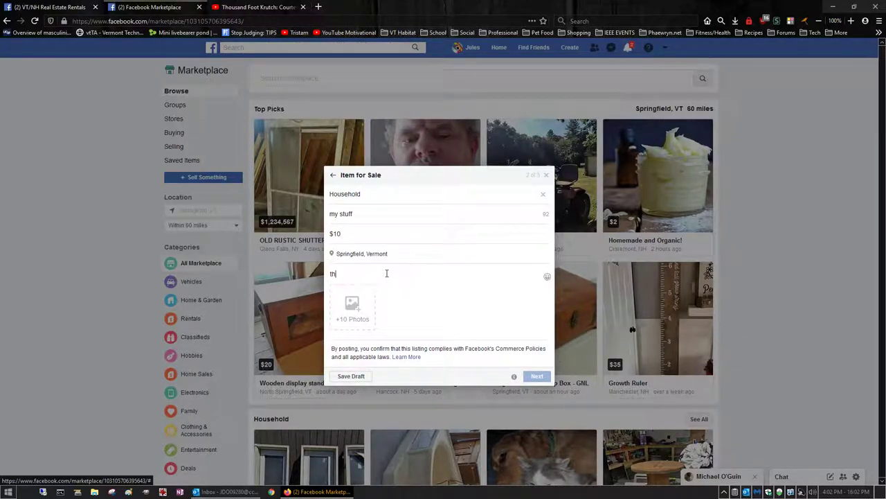
type("is is the junk I h")
type("ave for sale.")
left_click(353, 308)
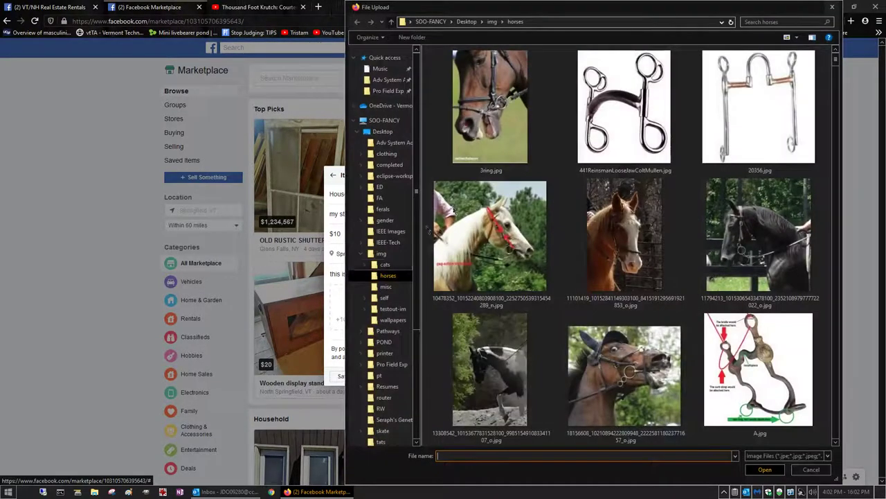
left_click(624, 107)
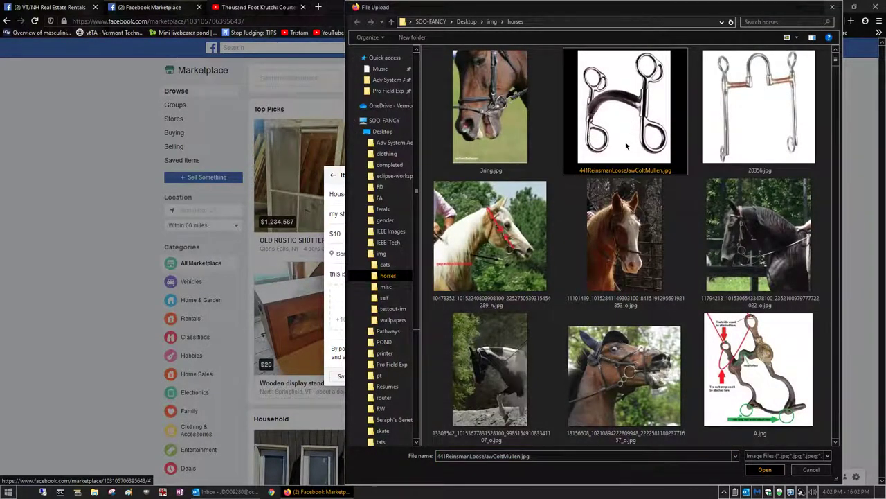
left_click(763, 469)
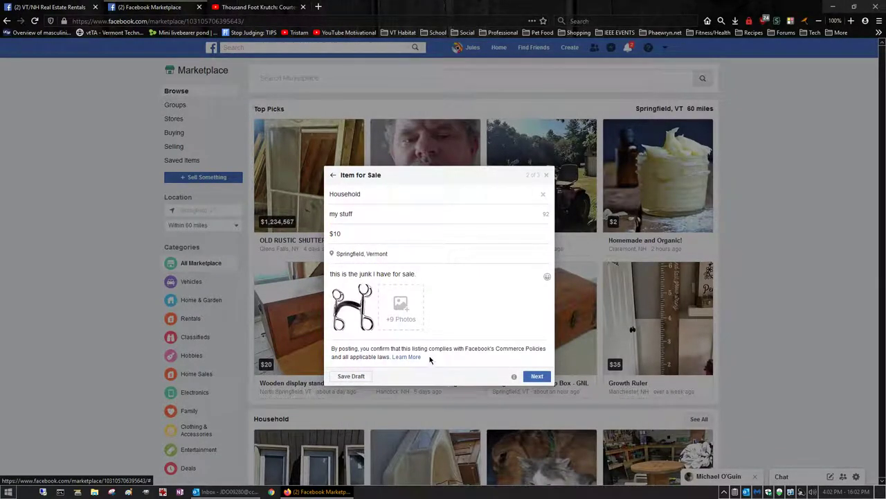
left_click(537, 376)
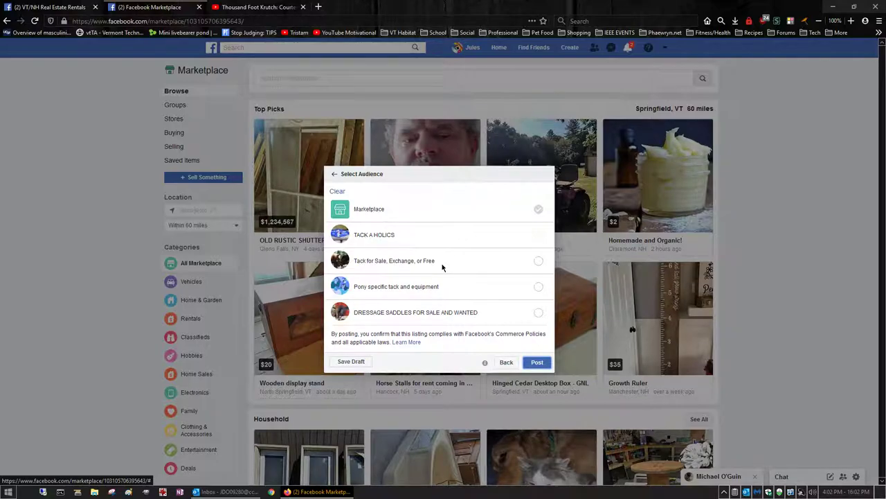
Tick the SPRINGFIELD,VT ONLINE YARD SALE group further down the Select Audience list.
scroll(443, 267, "down", 2)
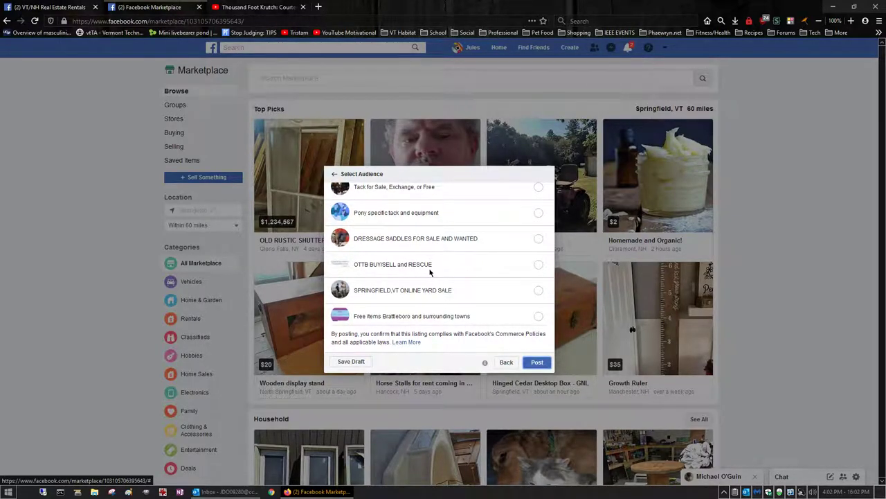
scroll(431, 266, "down", 2)
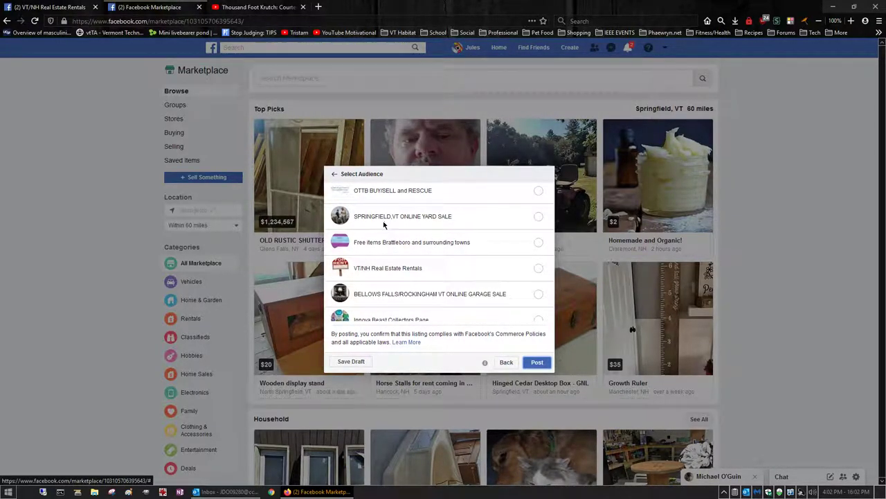
left_click(535, 218)
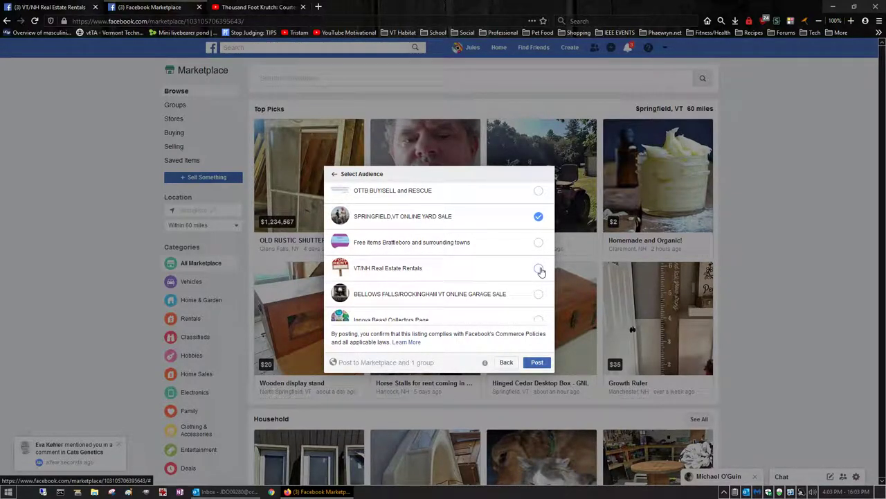
left_click(541, 270)
left_click(539, 242)
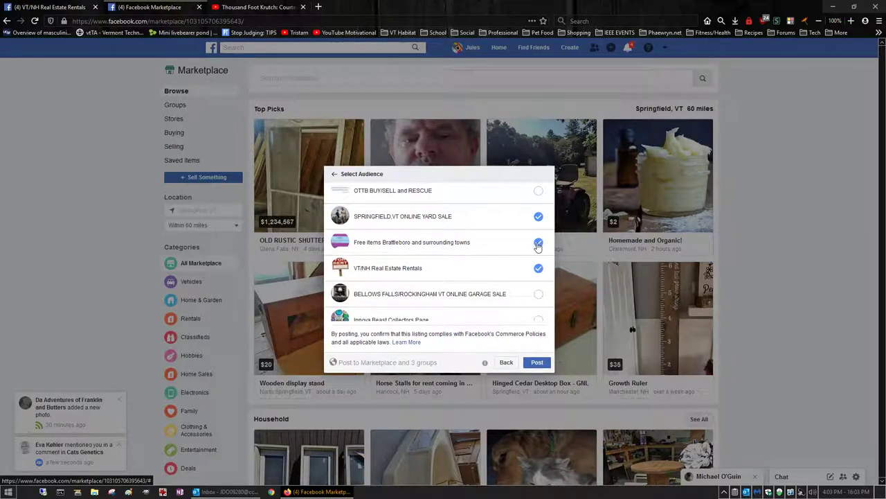
left_click(539, 192)
left_click(539, 294)
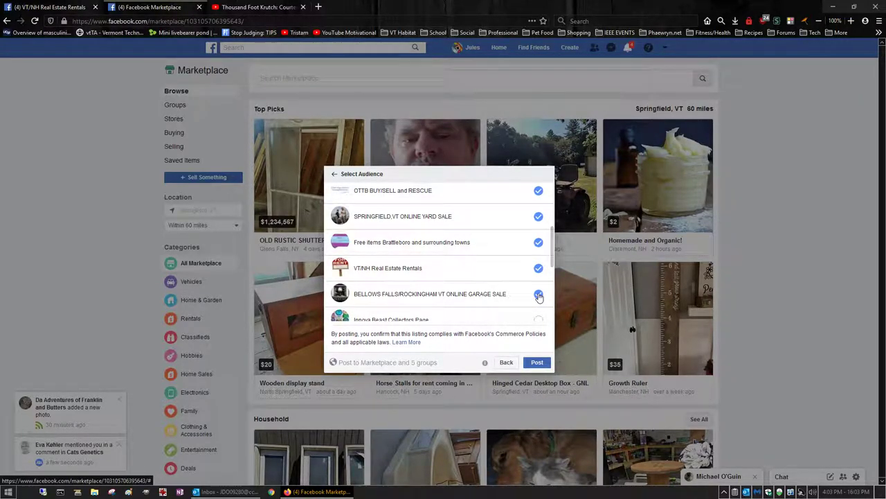
left_click(539, 294)
left_click(539, 269)
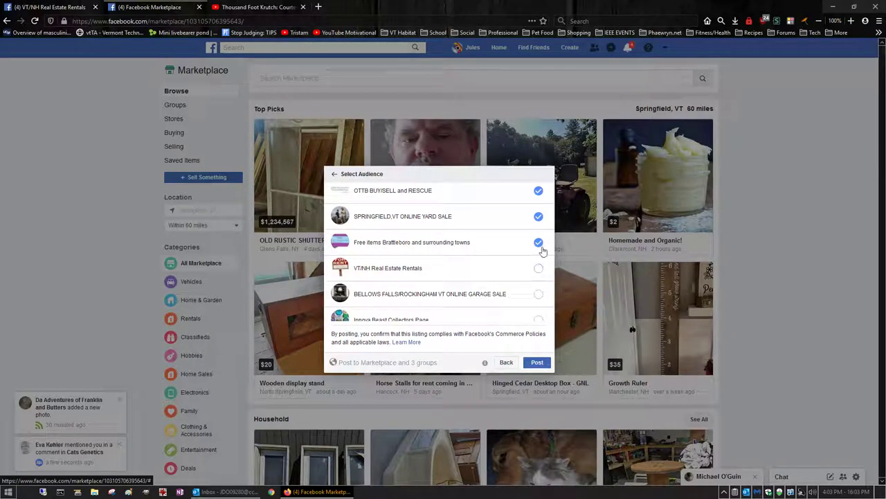
left_click(539, 242)
left_click(539, 192)
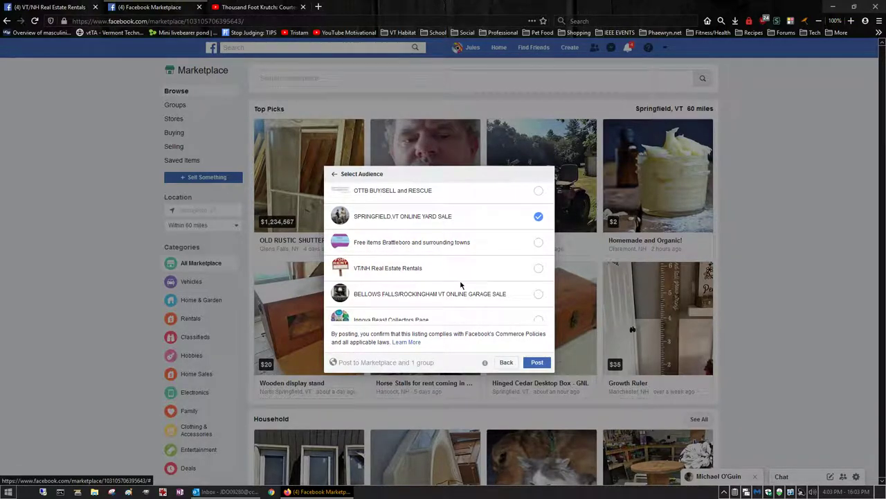
scroll(460, 284, "down", 1)
scroll(460, 284, "down", 2)
scroll(469, 239, "up", 3)
left_click(538, 218)
scroll(464, 257, "up", 3)
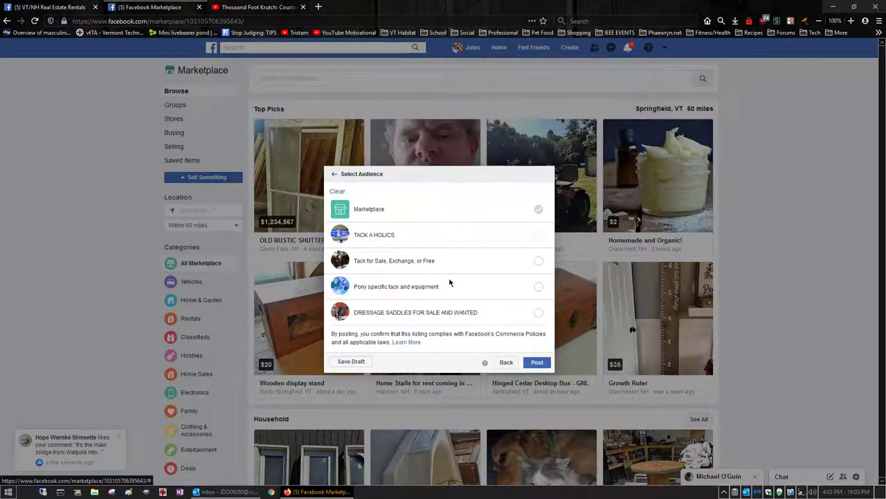
scroll(450, 283, "down", 1)
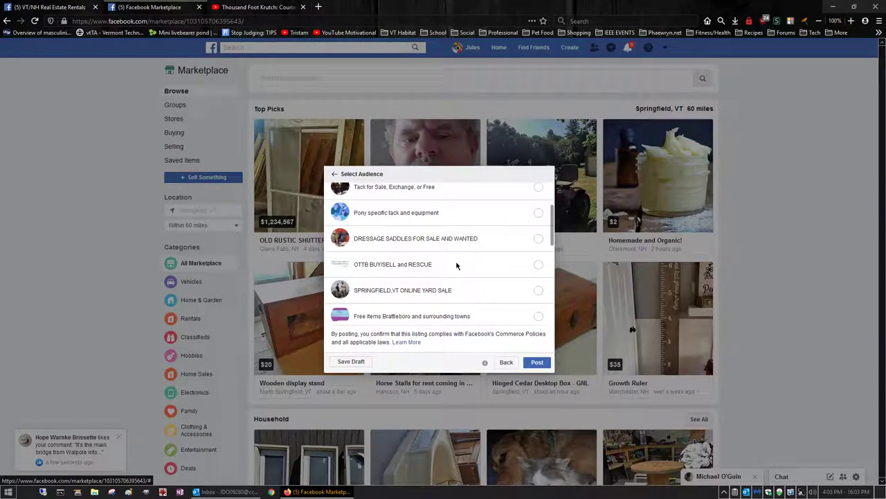
left_click(537, 291)
scroll(486, 264, "down", 3)
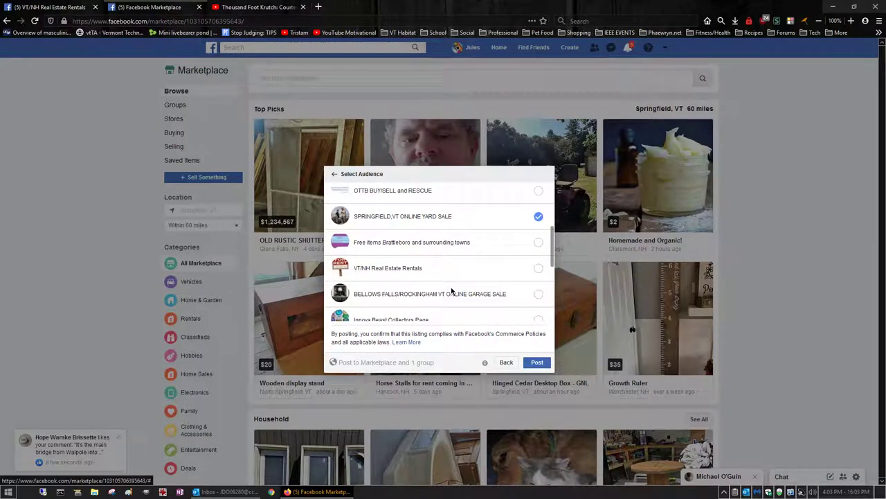
scroll(451, 291, "down", 2)
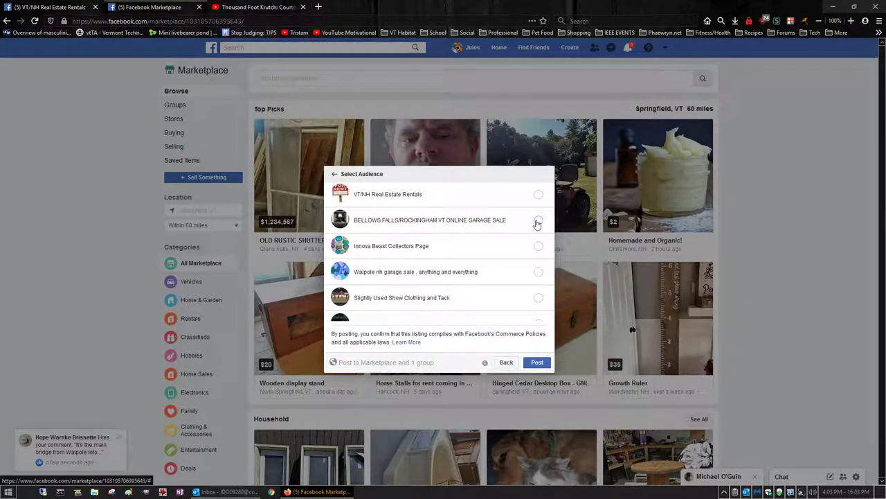
left_click(538, 221)
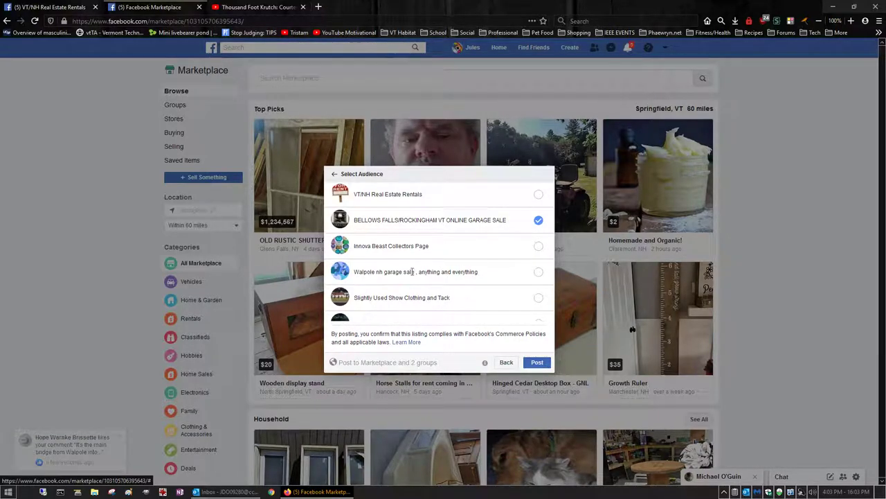
left_click(539, 274)
scroll(484, 283, "down", 1)
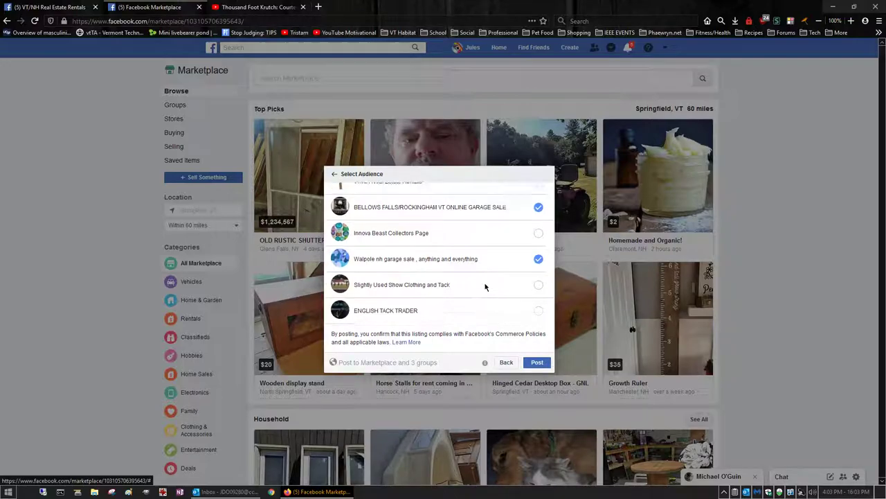
scroll(484, 285, "down", 2)
scroll(483, 284, "down", 1)
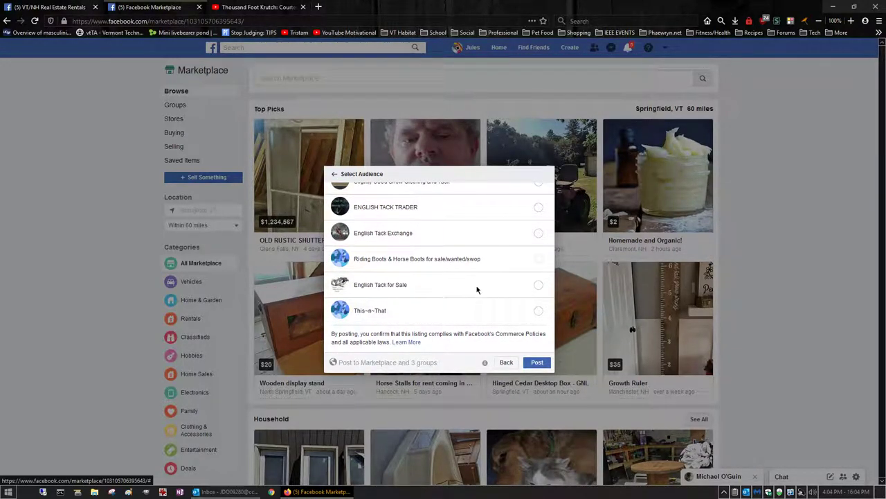
scroll(515, 289, "up", 3)
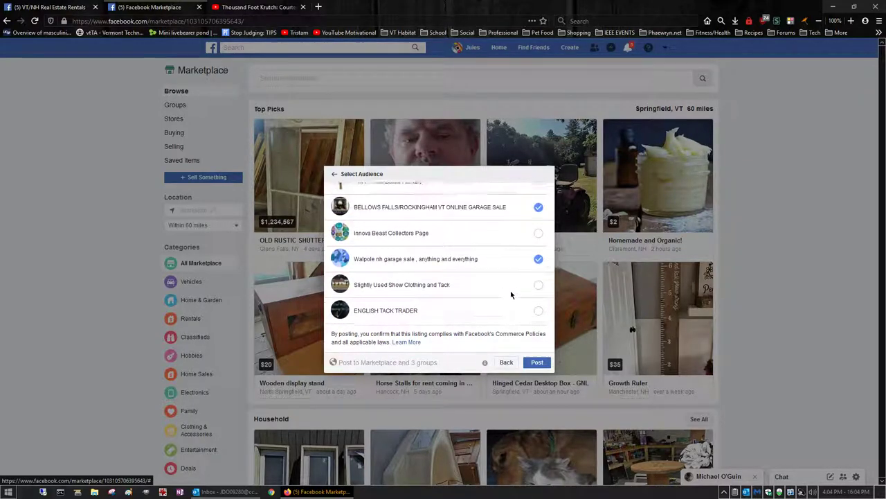
scroll(533, 305, "up", 1)
Untick the BELLOWS FALLS and Springfield groups and tick VT/NH Real Estate Rentals instead.
left_click(539, 252)
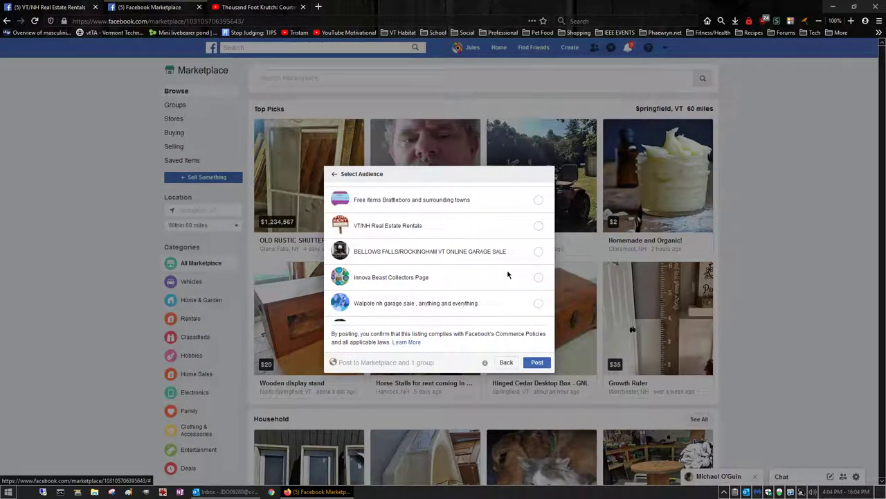
scroll(539, 253, "up", 1)
left_click(538, 249)
scroll(485, 250, "down", 1)
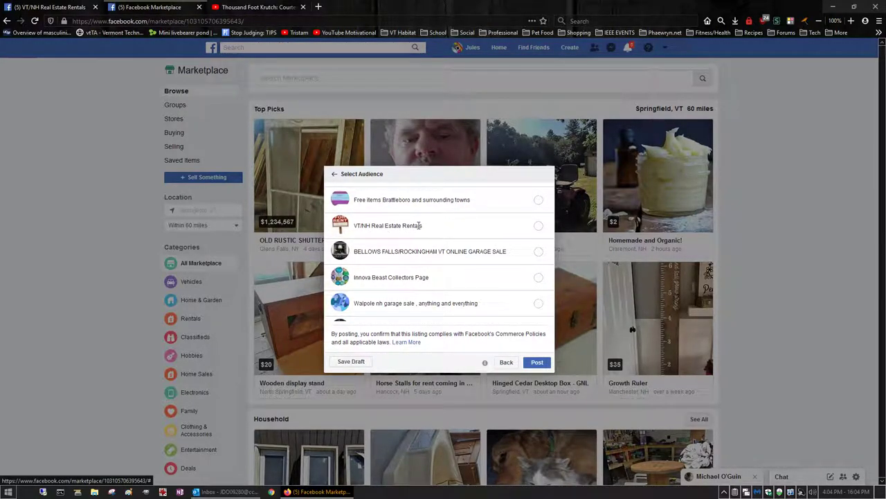
left_click(539, 227)
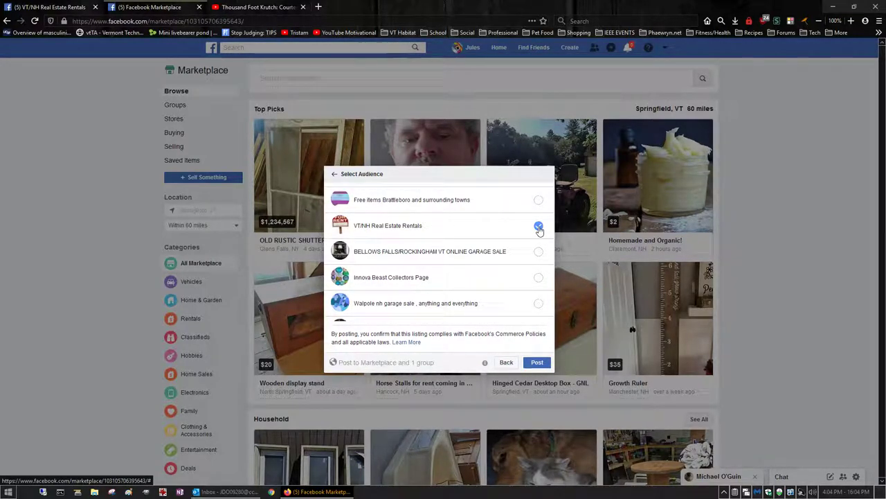